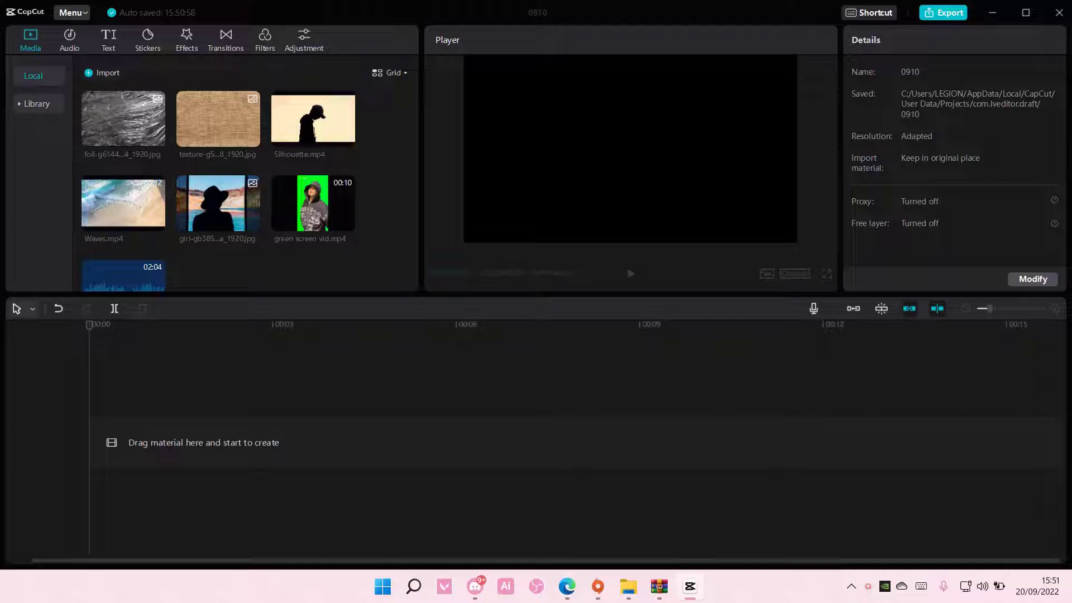
Add the Waves.mp4 clip to the timeline and scrub through it
left_click(163, 234)
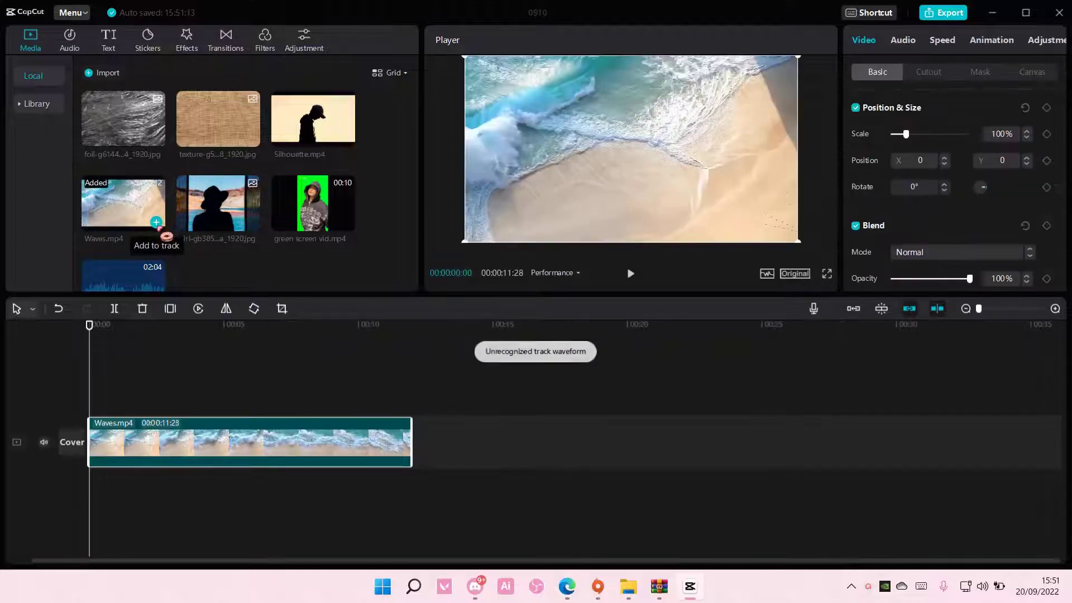
mouse_move(96, 333)
left_mouse_down()
mouse_move(297, 354)
mouse_move(77, 348)
left_mouse_up()
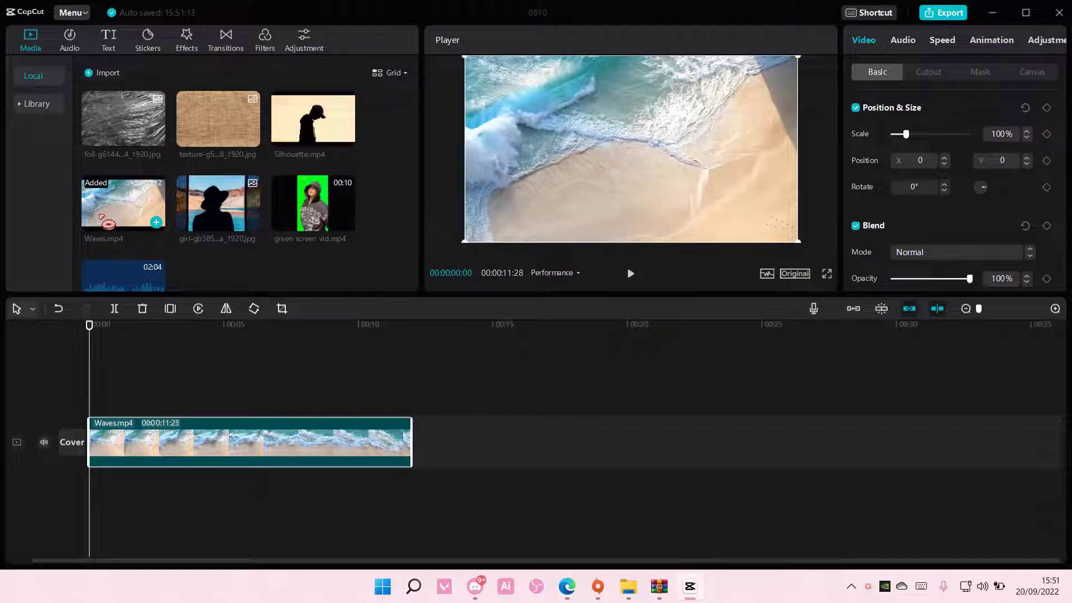
Browse the Favorites effects, then add the Basic halo blur effect above the Waves clip
left_click(187, 42)
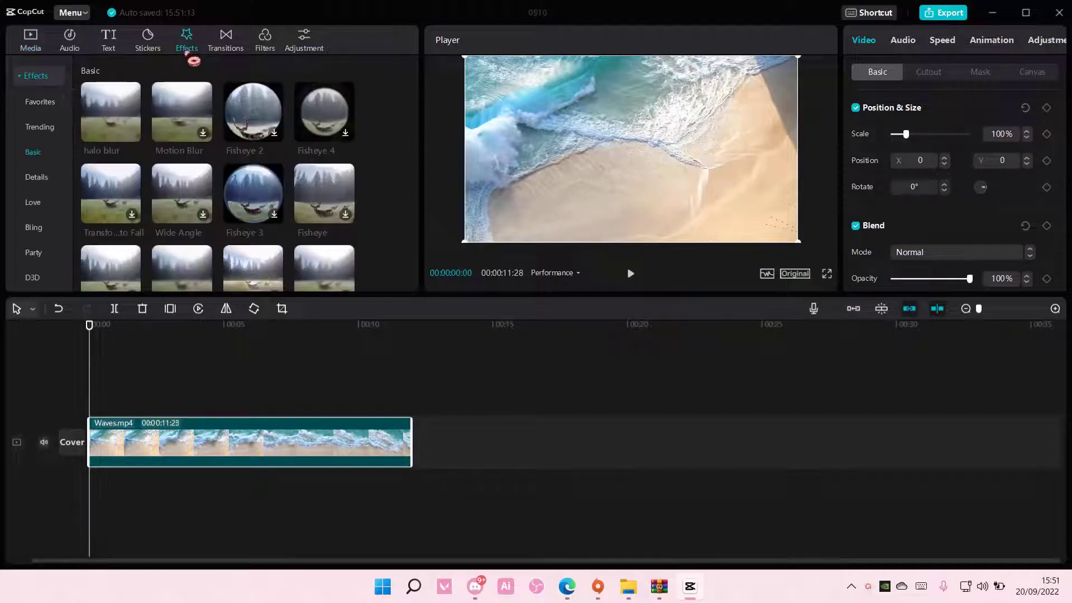
left_click(55, 102)
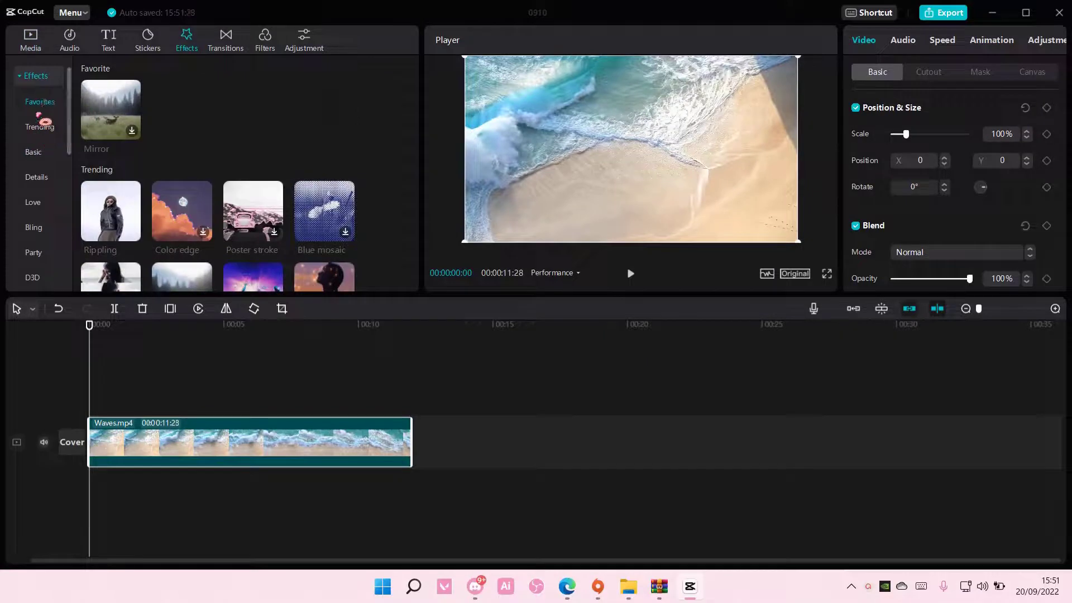
left_click(37, 159)
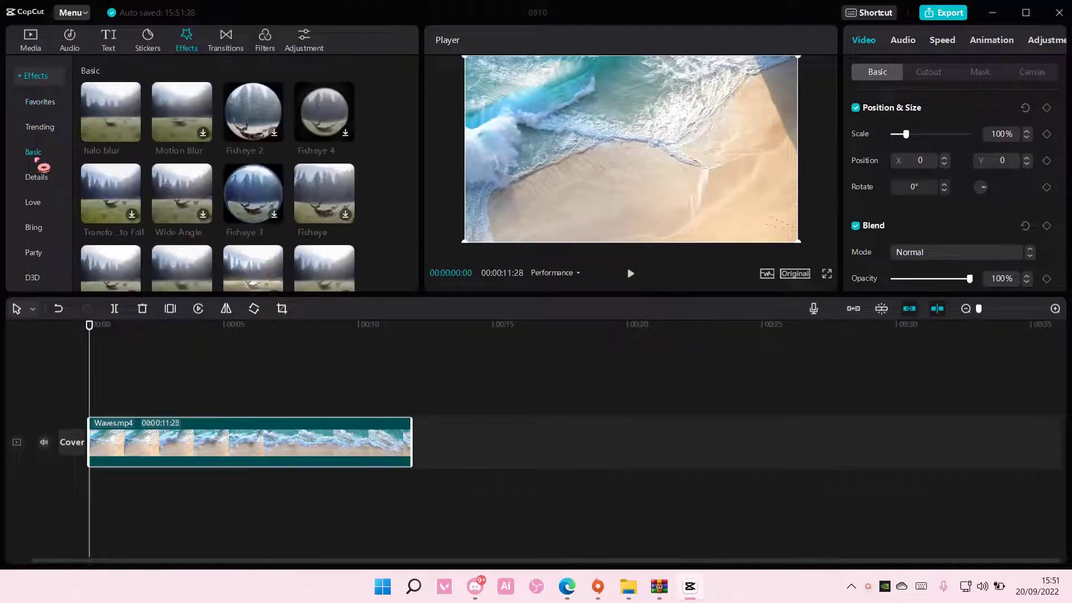
left_click(135, 151)
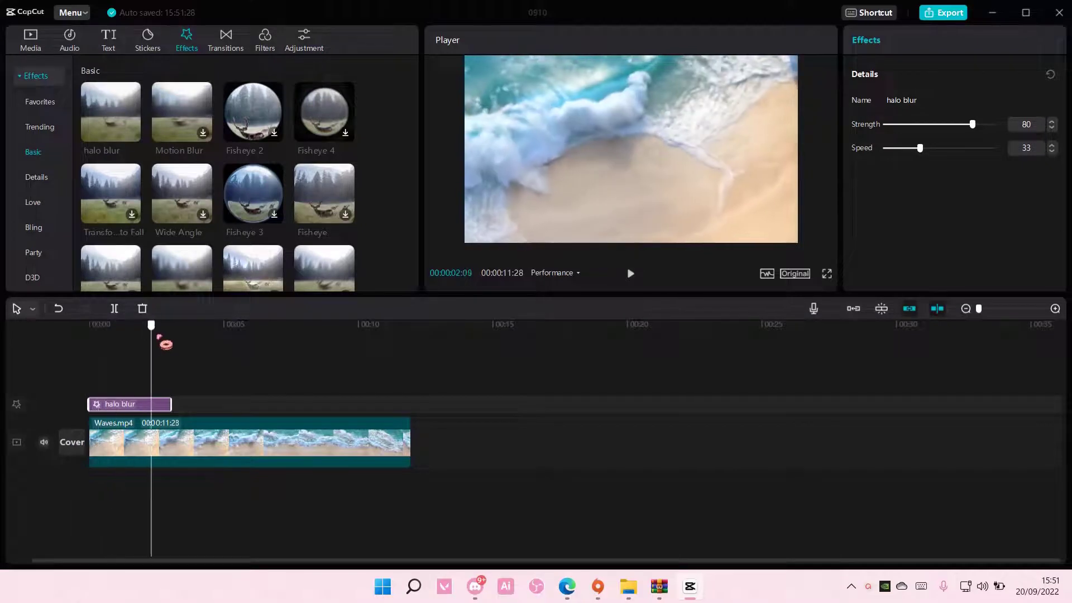
Resize the halo blur effect back and forth, ending at about two seconds from the start
left_click(93, 345)
left_click_drag(171, 404, 235, 405)
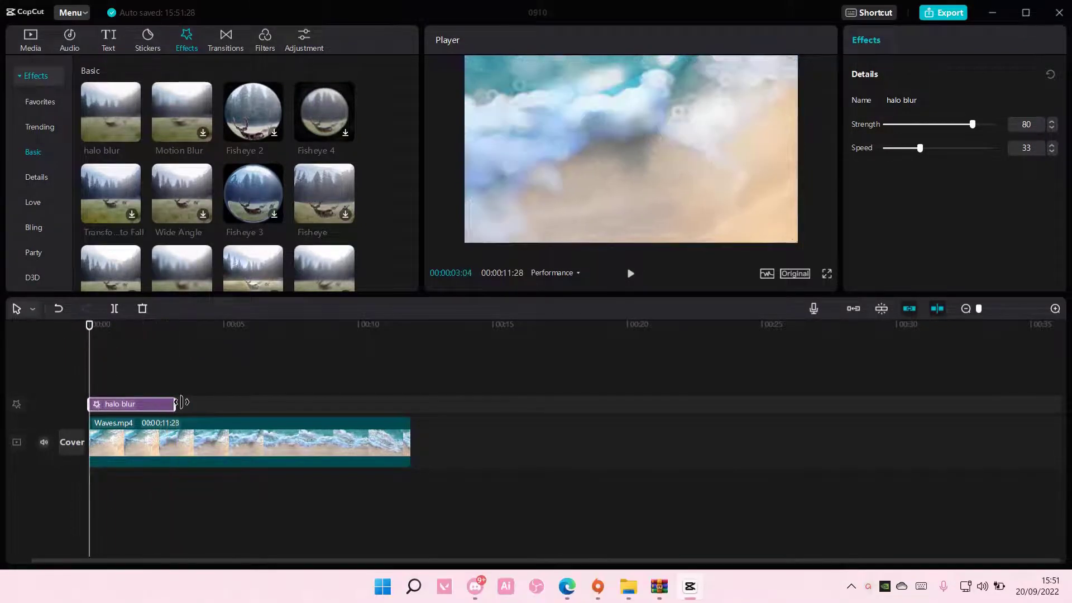
left_click(91, 339)
mouse_move(93, 337)
left_mouse_down()
mouse_move(244, 358)
mouse_move(88, 357)
left_mouse_up()
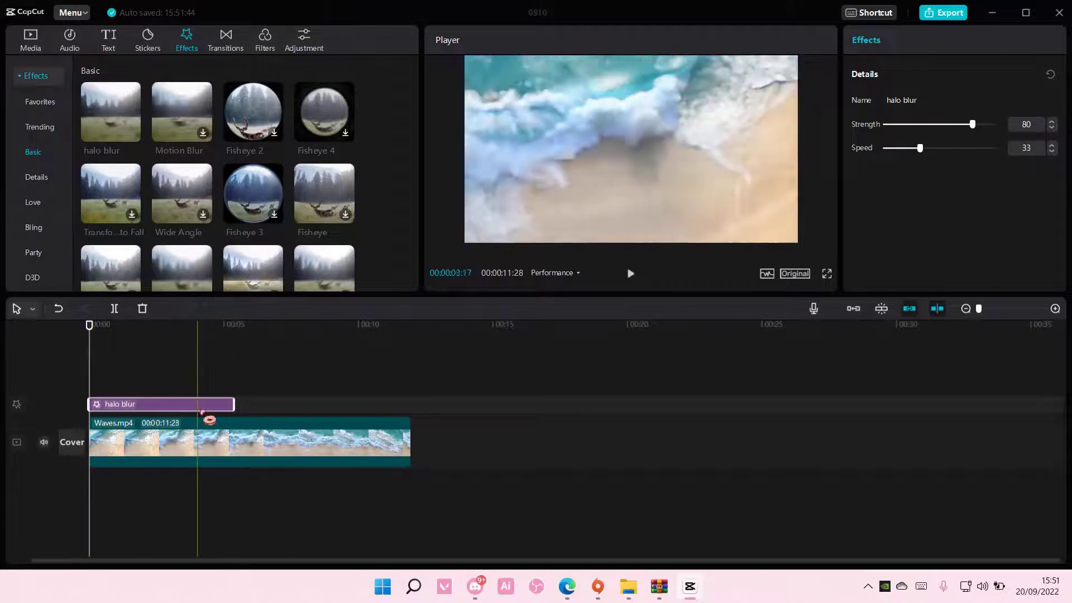
left_click_drag(233, 404, 91, 403)
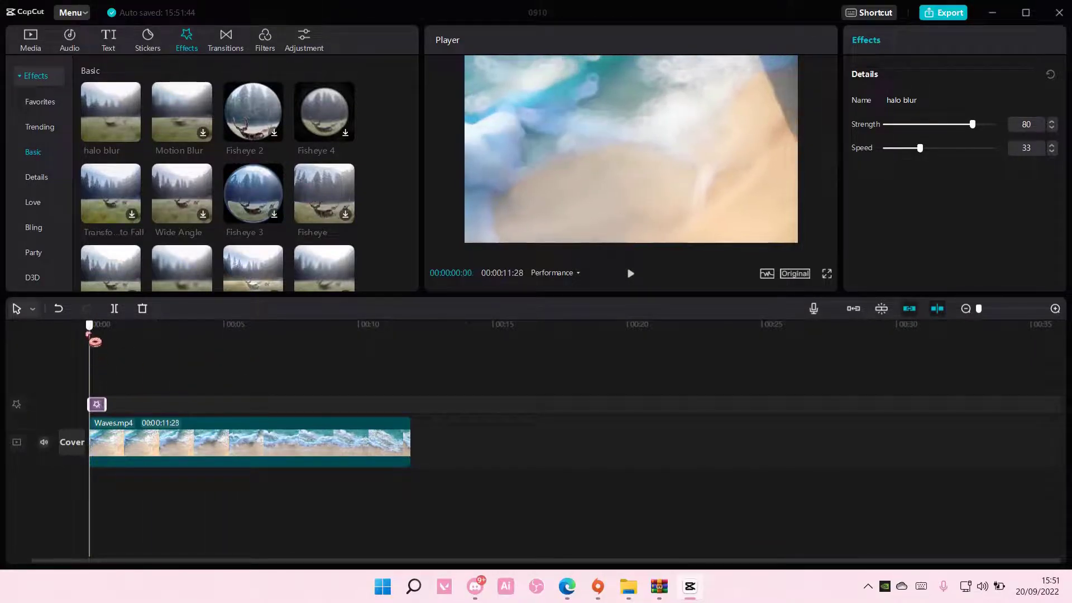
left_click_drag(106, 404, 118, 403)
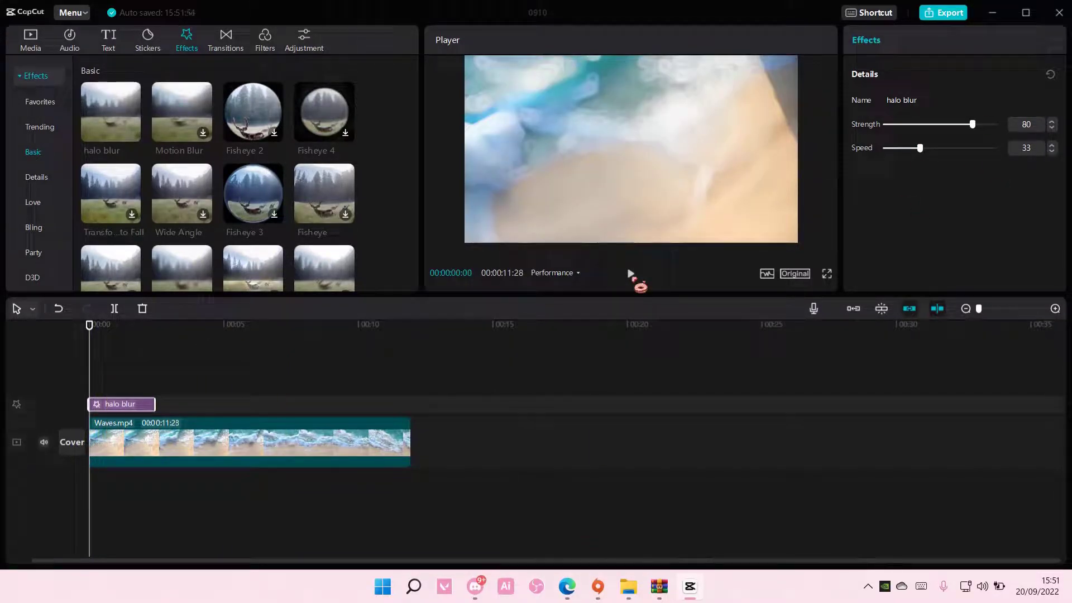
Mute the Waves clip's original sound and trim the halo blur a little shorter
left_click(43, 442)
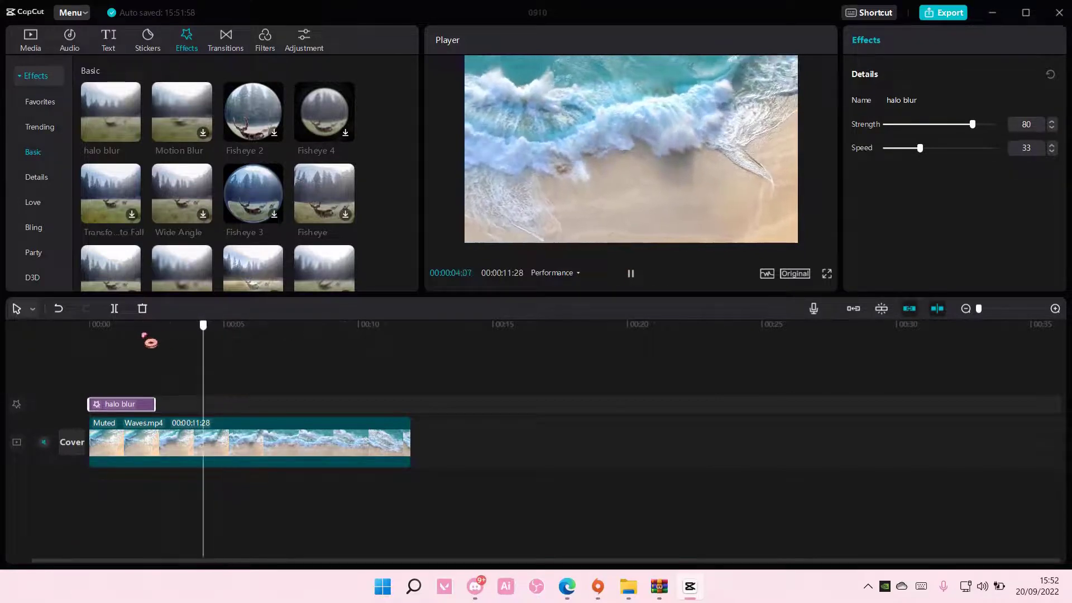
left_click(60, 346)
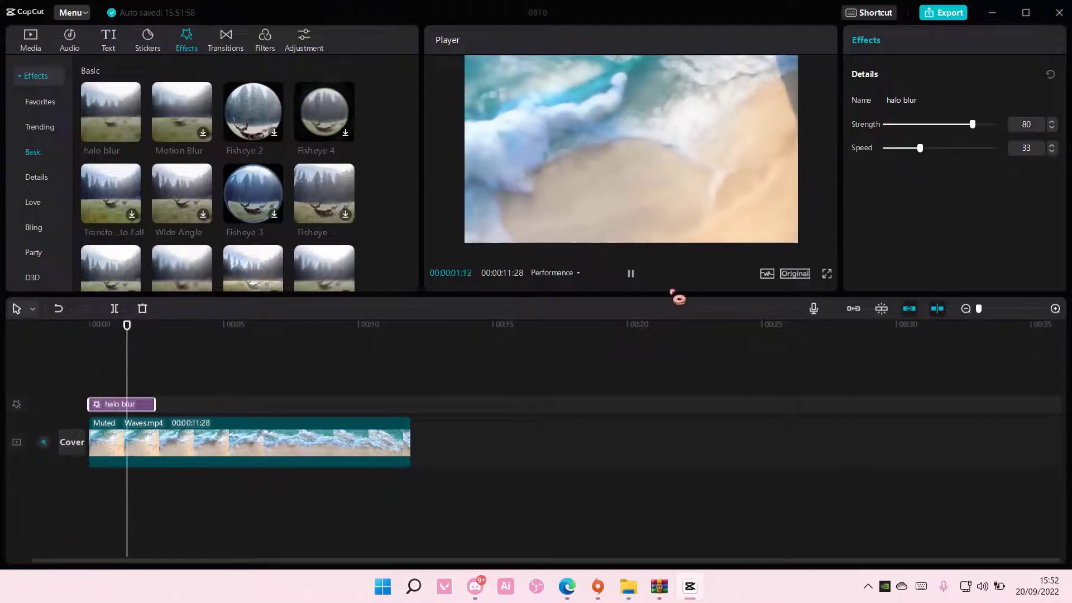
left_click_drag(154, 404, 136, 403)
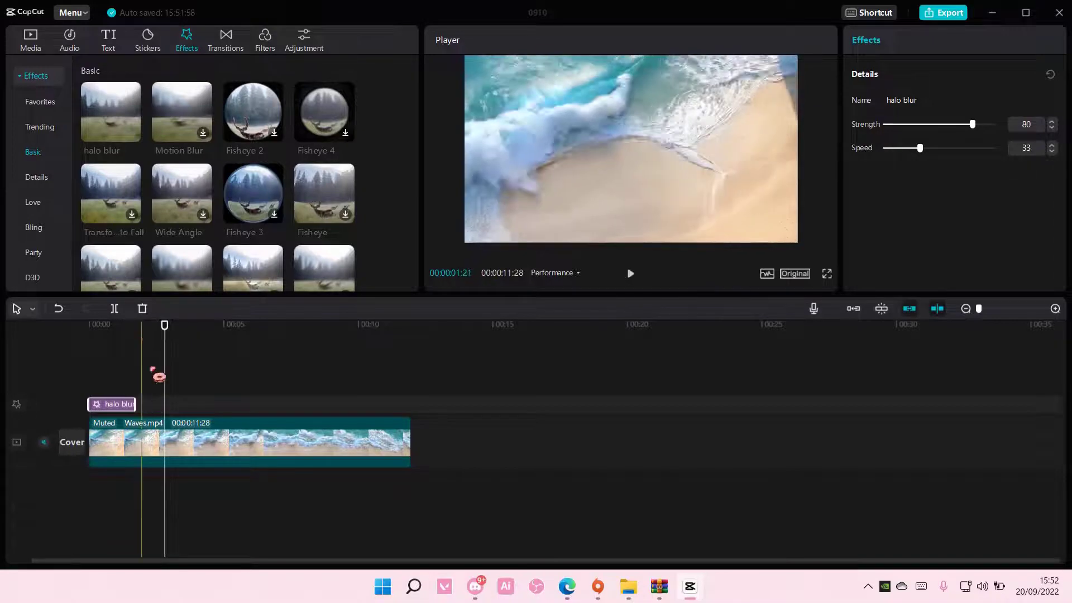
Play the Waves clip from the start to check the blurred intro
key("Home")
left_click(630, 274)
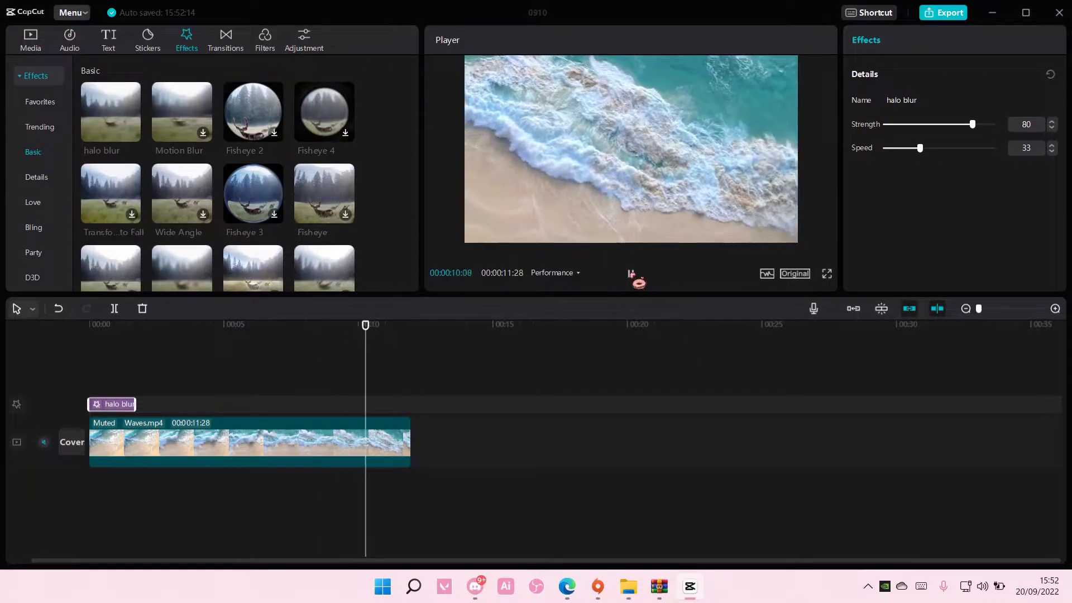
key("space")
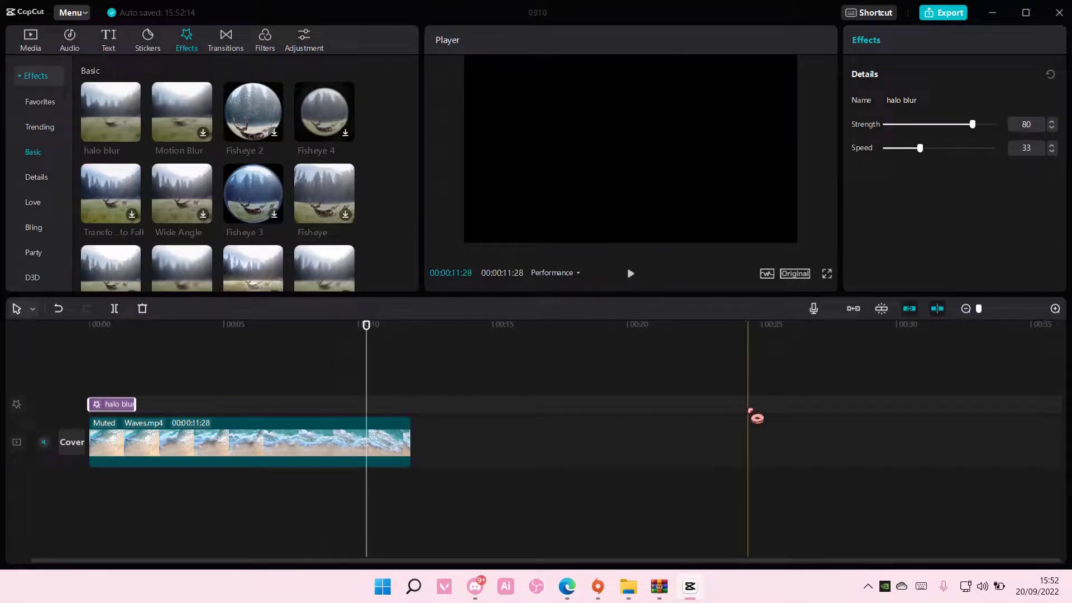